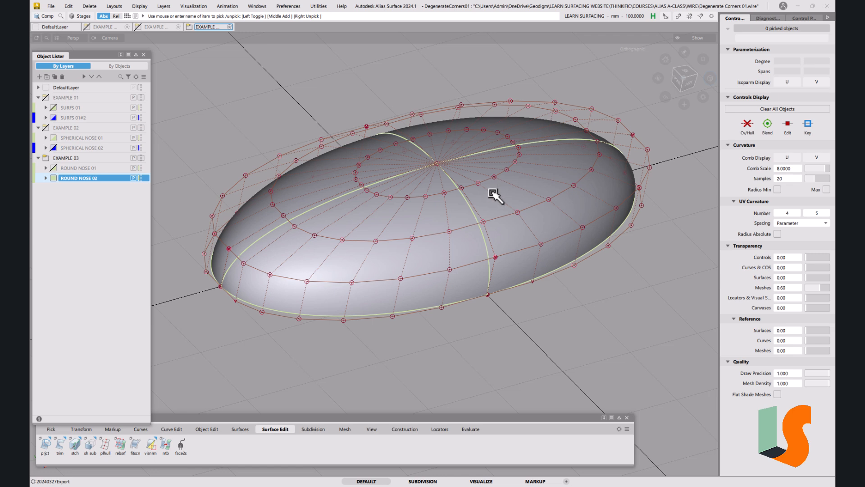
# Detach the front-right quadrant of the ellipsoidal shell along a small arc around the central pole
pyautogui.keyDown('alt'); pyautogui.keyDown('shift'); pyautogui.moveTo(483, 170); pyautogui.dragTo(464, 178); pyautogui.keyUp('shift'); pyautogui.keyUp('alt')
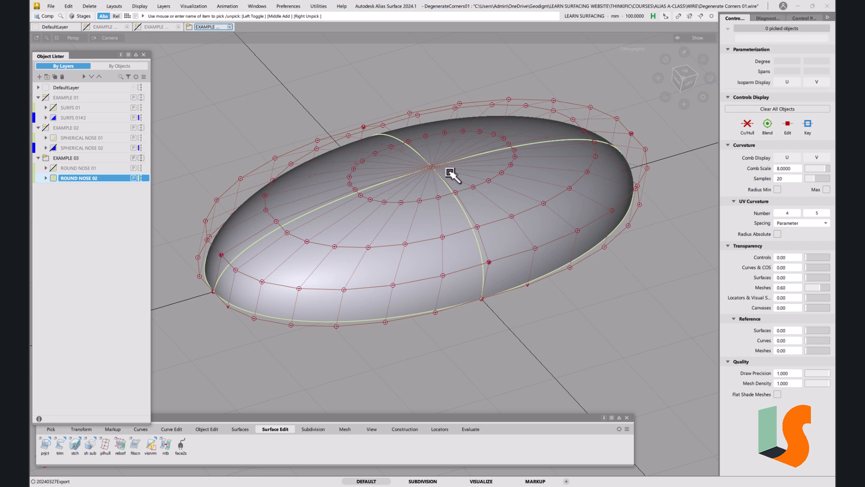
pyautogui.keyDown('alt'); pyautogui.keyDown('shift'); pyautogui.moveTo(450, 167); pyautogui.dragTo(429, 188); pyautogui.keyUp('shift'); pyautogui.keyUp('alt')
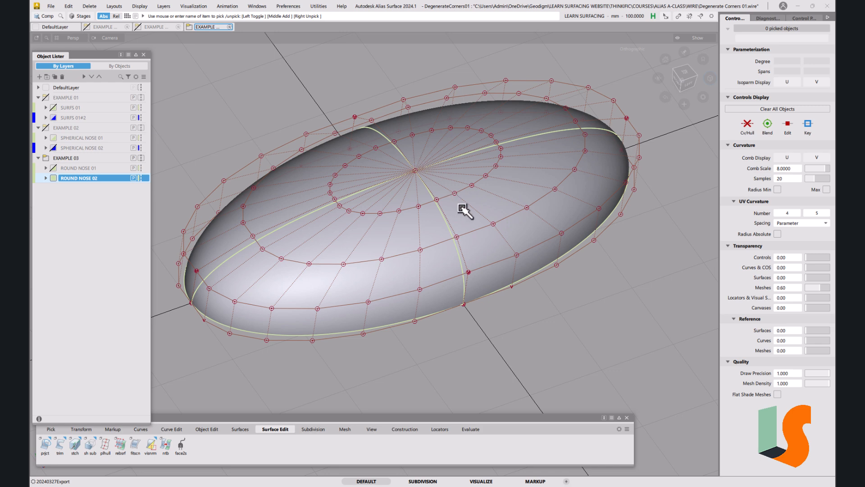
pyautogui.click(214, 429)
pyautogui.click(61, 443)
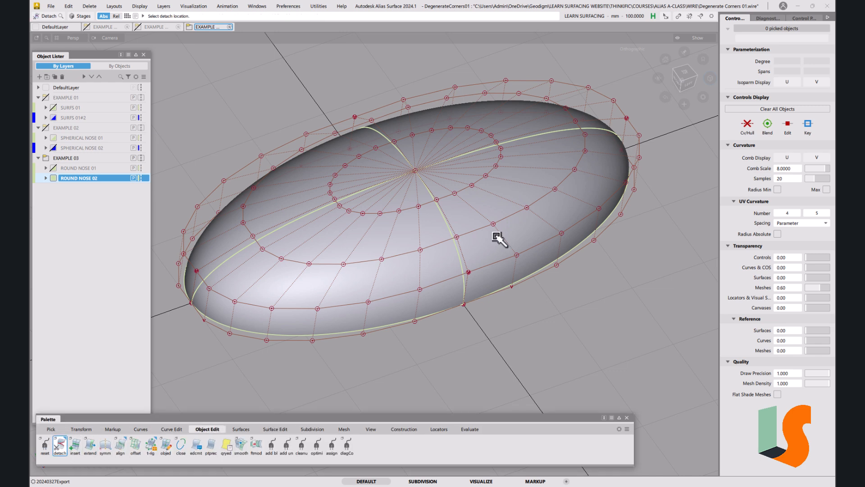
pyautogui.moveTo(529, 271); pyautogui.dragTo(448, 181)
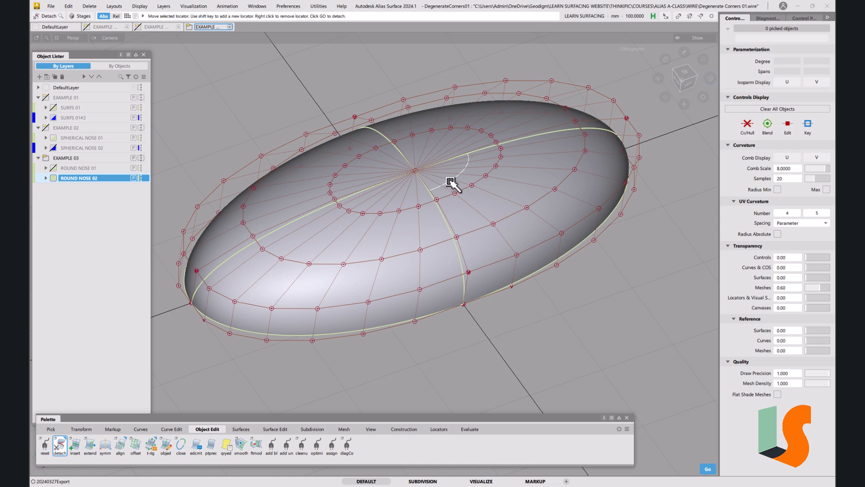
pyautogui.press('space')
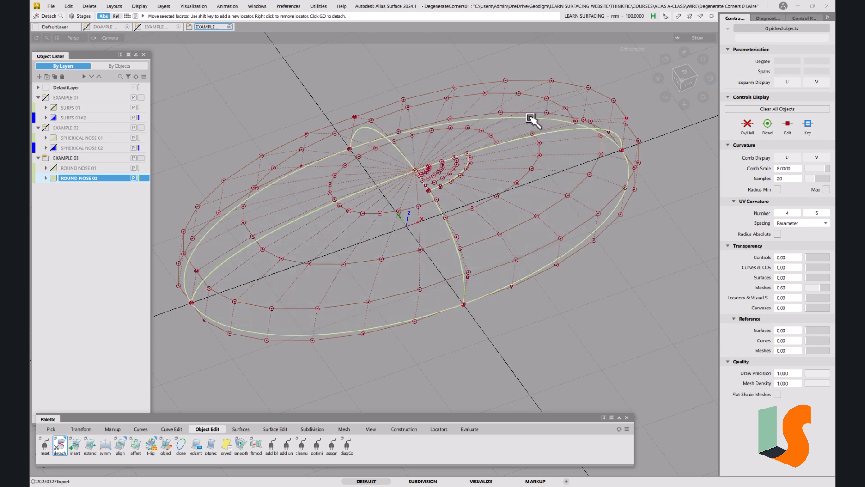
# Detach the back-right and back-left quadrants around the pole, snapping each cut to the end of the neighbouring detached arc
pyautogui.moveTo(529, 120)
pyautogui.mouseDown()
pyautogui.moveTo(454, 138)
pyautogui.moveTo(461, 157)
pyautogui.mouseUp()
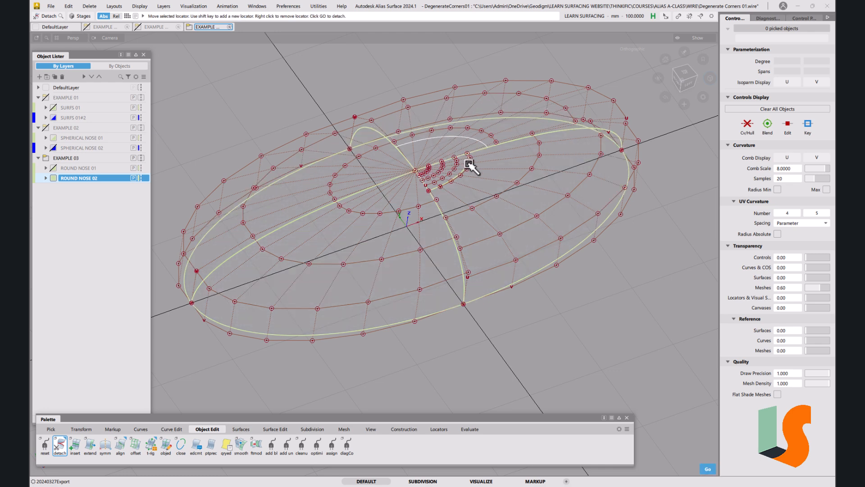
pyautogui.click(468, 164)
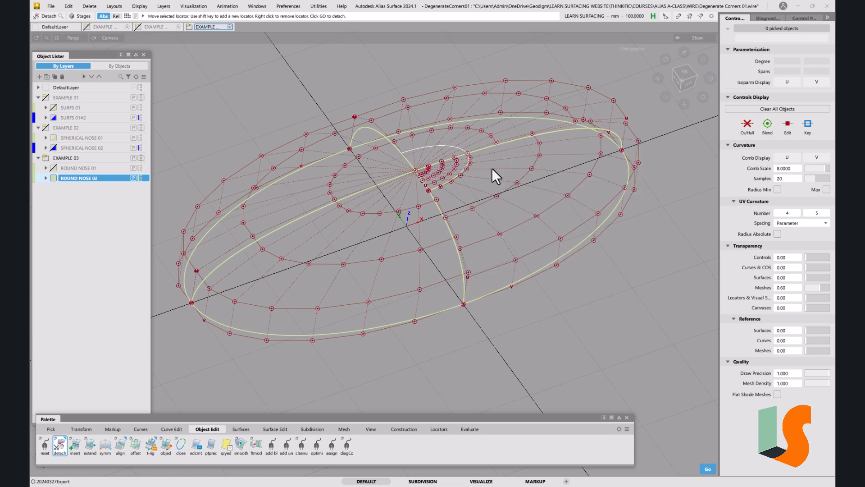
pyautogui.press('space')
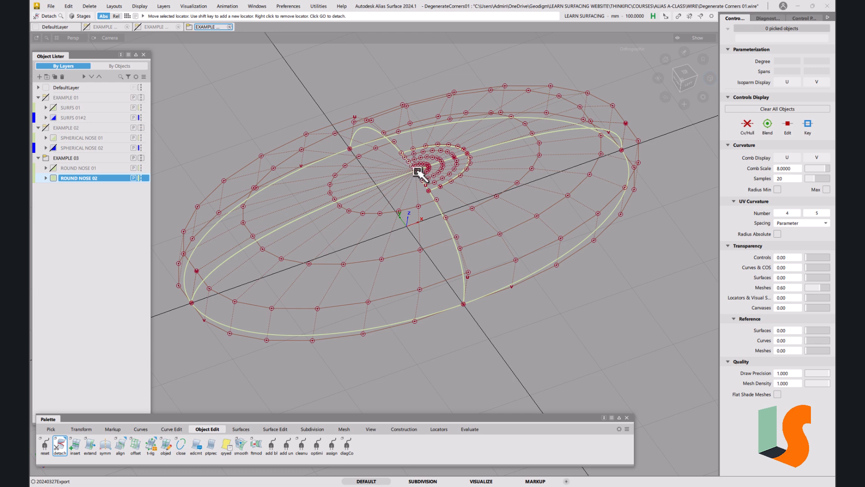
pyautogui.click(290, 177)
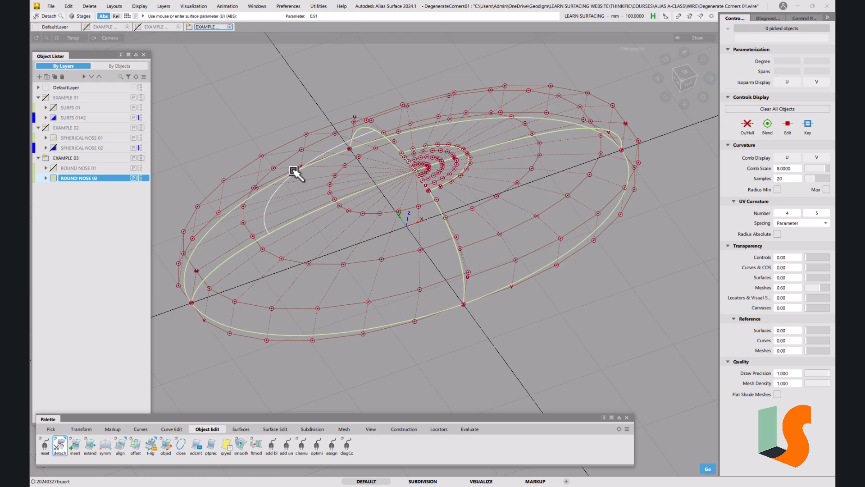
pyautogui.click(407, 154)
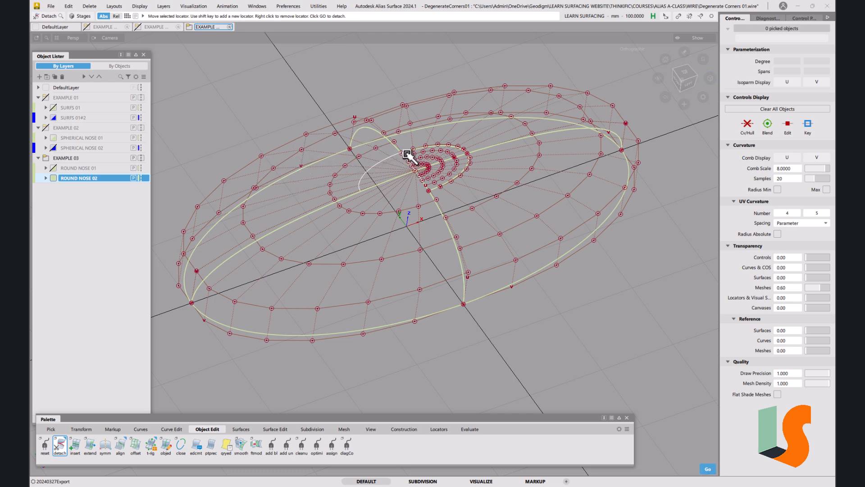
pyautogui.click(423, 155)
pyautogui.press('space')
# Detach the front-left quadrant around the pole, snapping the cut to the adjacent arc's end to close the inner ring
pyautogui.click(303, 340)
pyautogui.moveTo(303, 340); pyautogui.dragTo(365, 186)
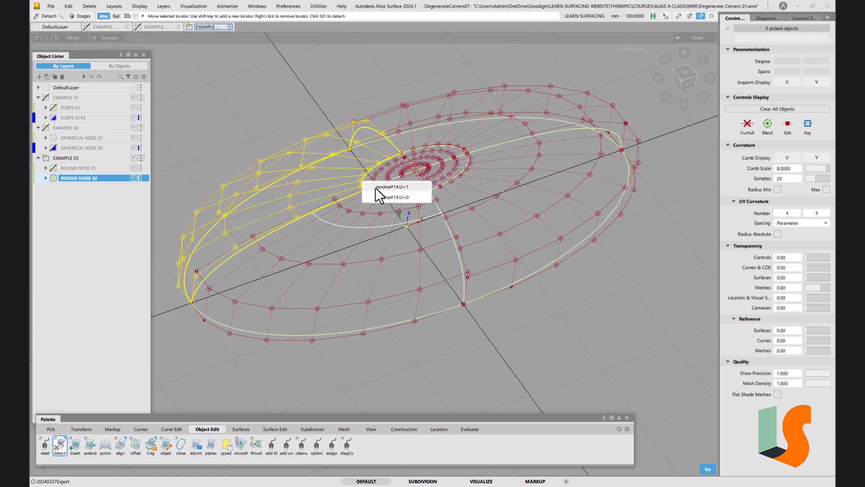
pyautogui.click(376, 189)
pyautogui.press('space')
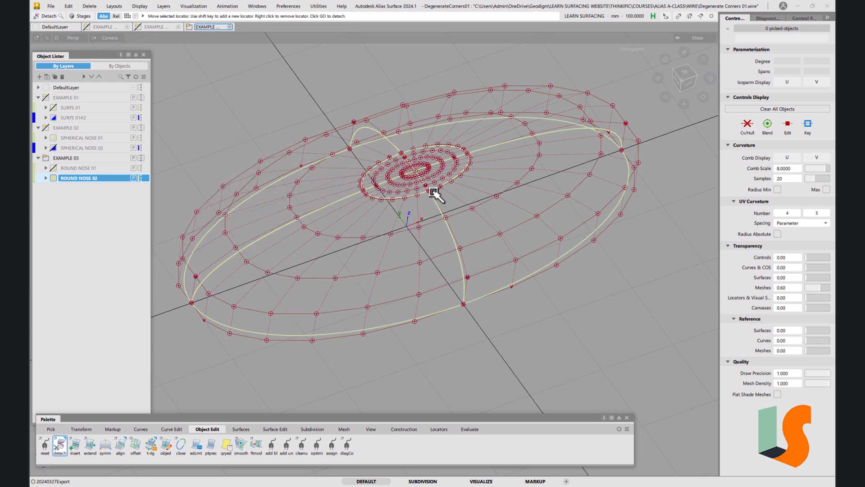
# Delete the four small detached surfaces around the pole, leaving an oval opening in the shell
pyautogui.keyDown('ctrl'); pyautogui.keyDown('shift'); pyautogui.click(431, 191); pyautogui.keyUp('shift'); pyautogui.keyUp('ctrl')
pyautogui.keyDown('ctrl'); pyautogui.keyDown('shift'); pyautogui.moveTo(432, 191); pyautogui.dragTo(410, 200); pyautogui.keyUp('shift'); pyautogui.keyUp('ctrl')
pyautogui.keyDown('alt'); pyautogui.keyDown('shift'); pyautogui.moveTo(415, 170); pyautogui.dragTo(423, 160, button='right'); pyautogui.keyUp('shift'); pyautogui.keyUp('alt')
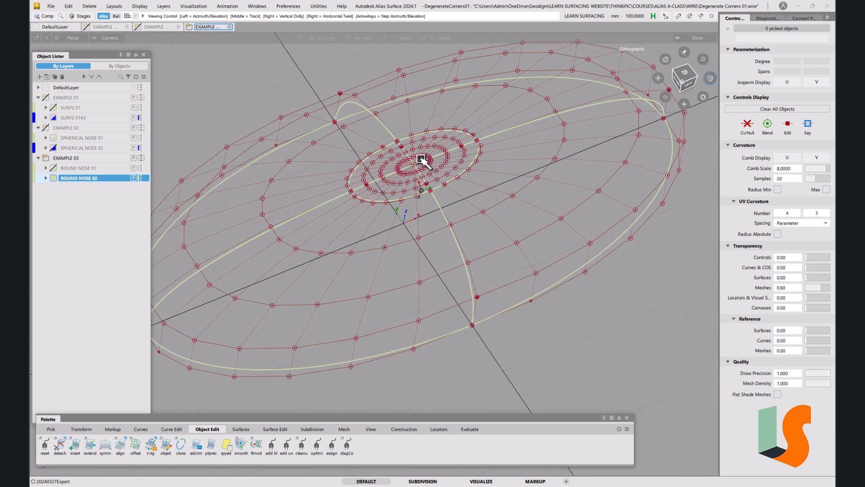
pyautogui.click(410, 170)
pyautogui.press('Delete')
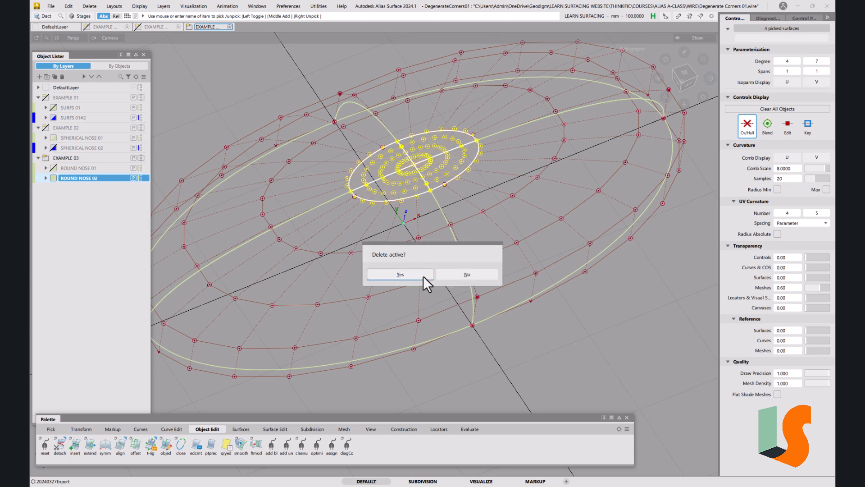
pyautogui.click(423, 276)
# Create a four-sided Square surface across the opening by snapping its corners to the four quadrant points on the opening's edge
pyautogui.moveTo(415, 198)
pyautogui.keyDown('alt'); pyautogui.keyDown('shift'); pyautogui.mouseDown()
pyautogui.moveTo(411, 185)
pyautogui.moveTo(432, 182)
pyautogui.moveTo(432, 207)
pyautogui.moveTo(405, 203)
pyautogui.mouseUp(); pyautogui.keyUp('shift'); pyautogui.keyUp('alt')
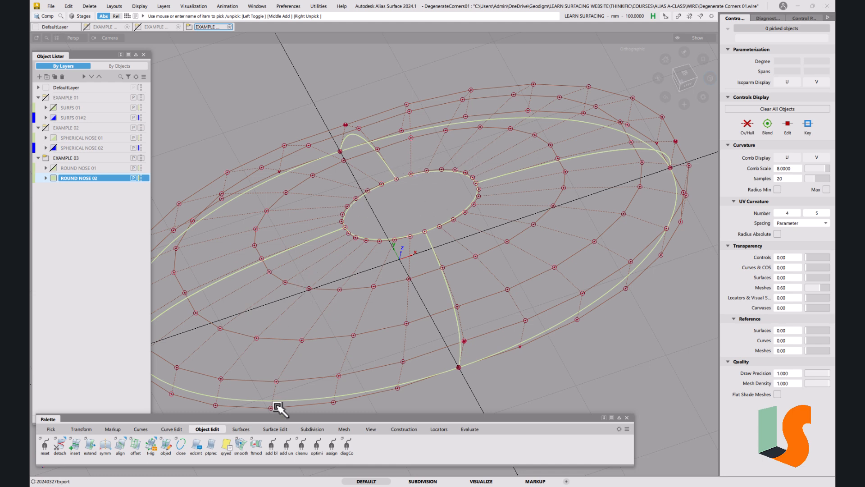
pyautogui.click(247, 428)
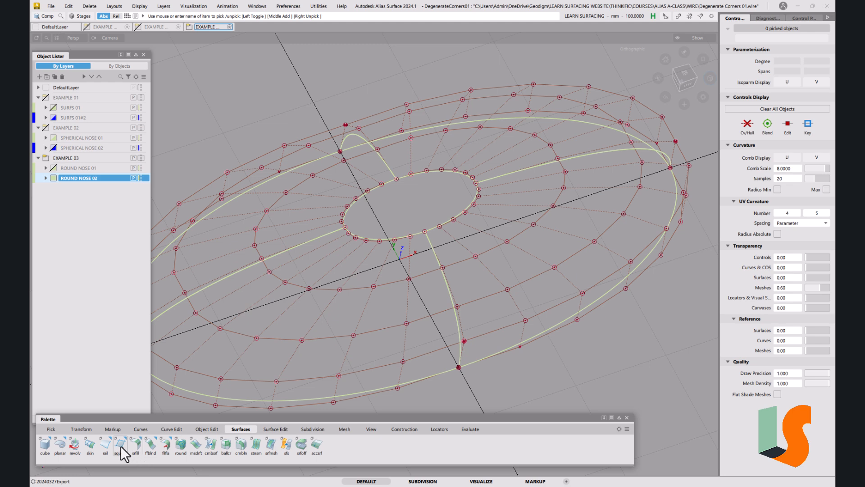
pyautogui.click(120, 445)
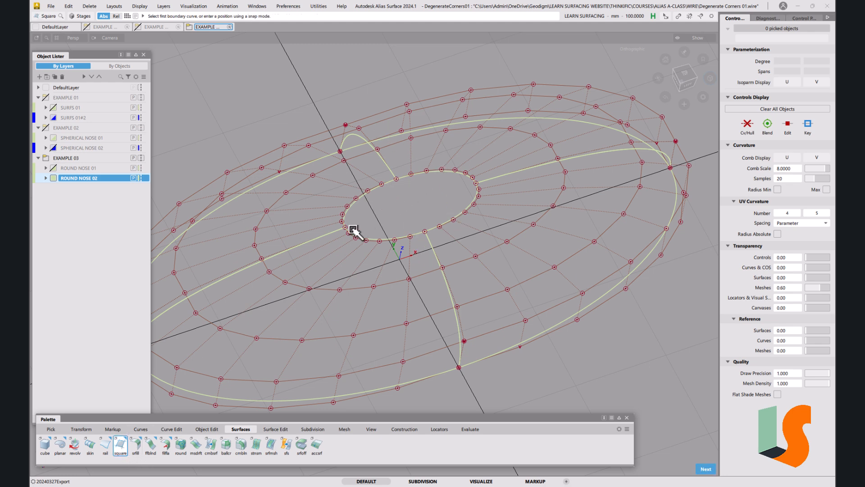
pyautogui.click(396, 179)
pyautogui.click(475, 183)
pyautogui.click(347, 226)
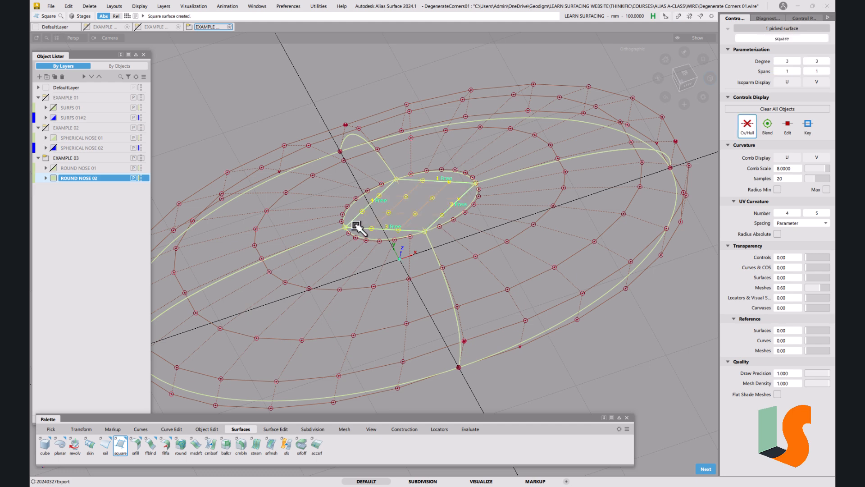
pyautogui.keyDown('alt'); pyautogui.keyDown('shift'); pyautogui.moveTo(398, 251); pyautogui.dragTo(414, 253); pyautogui.keyUp('shift'); pyautogui.keyUp('alt')
pyautogui.keyDown('alt'); pyautogui.keyDown('shift'); pyautogui.moveTo(413, 253); pyautogui.dragTo(419, 254, button='right'); pyautogui.keyUp('shift'); pyautogui.keyUp('alt')
pyautogui.keyDown('alt'); pyautogui.keyDown('shift'); pyautogui.moveTo(419, 254); pyautogui.dragTo(421, 257, button='middle'); pyautogui.keyUp('shift'); pyautogui.keyUp('alt')
pyautogui.press('5')
pyautogui.press('5')
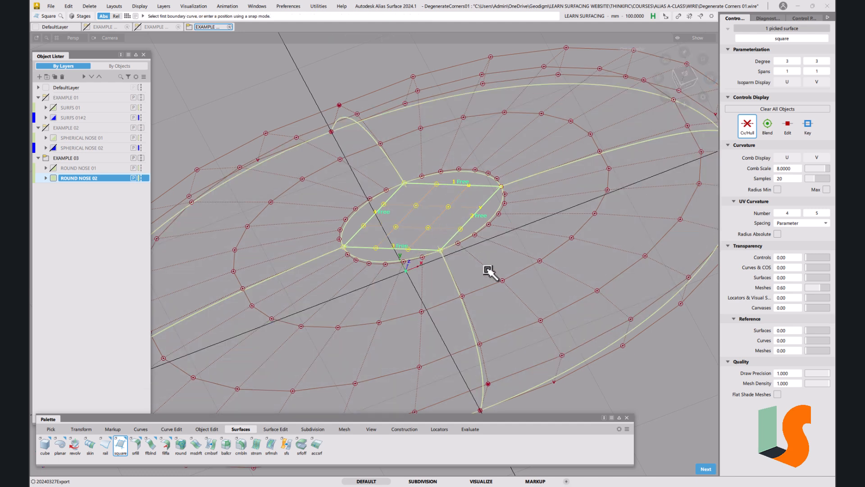
pyautogui.keyDown('ctrl'); pyautogui.keyDown('shift'); pyautogui.moveTo(488, 264); pyautogui.dragTo(486, 233); pyautogui.keyUp('shift'); pyautogui.keyUp('ctrl')
pyautogui.keyDown('ctrl'); pyautogui.keyDown('shift'); pyautogui.moveTo(435, 213); pyautogui.dragTo(421, 206); pyautogui.keyUp('shift'); pyautogui.keyUp('ctrl')
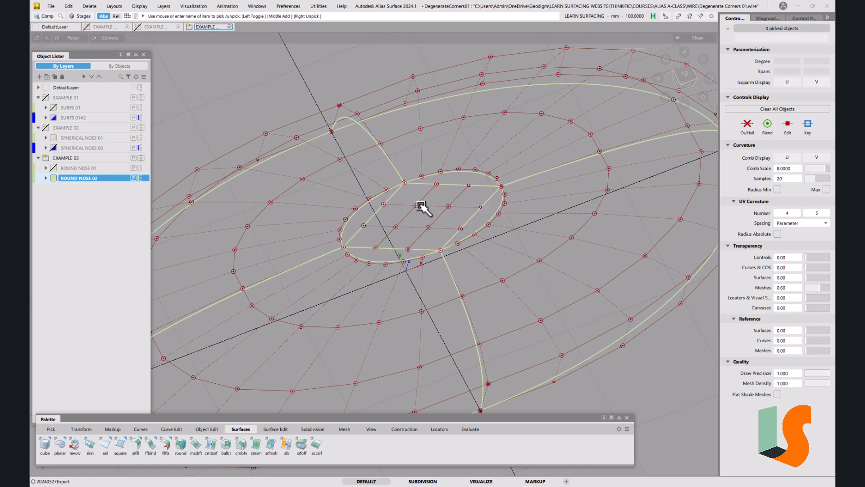
# Scale the square surface up from its centre until it extends past the oval opening on all sides
pyautogui.click(432, 224)
pyautogui.keyDown('ctrl'); pyautogui.keyDown('shift'); pyautogui.moveTo(431, 222); pyautogui.dragTo(459, 236, button='middle'); pyautogui.keyUp('shift'); pyautogui.keyUp('ctrl')
pyautogui.keyDown('alt'); pyautogui.keyDown('shift'); pyautogui.moveTo(442, 231); pyautogui.dragTo(443, 206); pyautogui.keyUp('shift'); pyautogui.keyUp('alt')
pyautogui.keyDown('ctrl'); pyautogui.keyDown('shift'); pyautogui.moveTo(443, 205); pyautogui.dragTo(460, 201, button='middle'); pyautogui.keyUp('shift'); pyautogui.keyUp('ctrl')
pyautogui.click(460, 200)
pyautogui.click(417, 301)
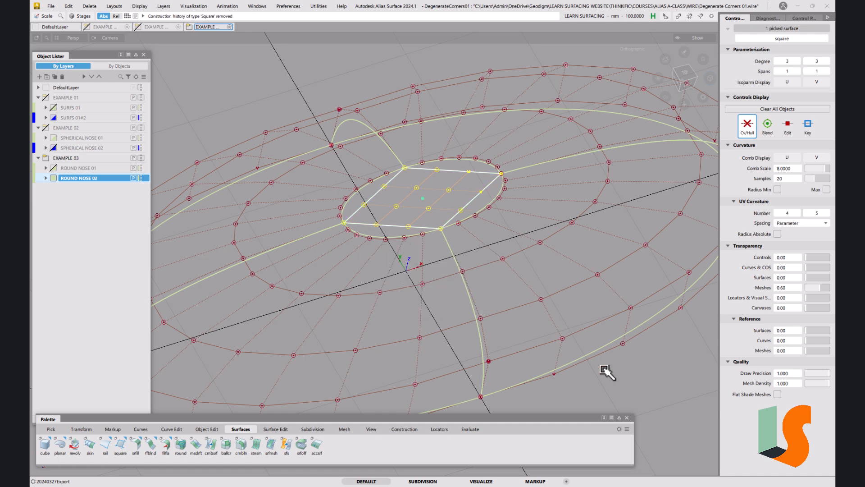
pyautogui.moveTo(575, 394); pyautogui.dragTo(586, 386)
pyautogui.keyDown('alt'); pyautogui.keyDown('shift'); pyautogui.moveTo(522, 169); pyautogui.dragTo(496, 207); pyautogui.keyUp('shift'); pyautogui.keyUp('alt')
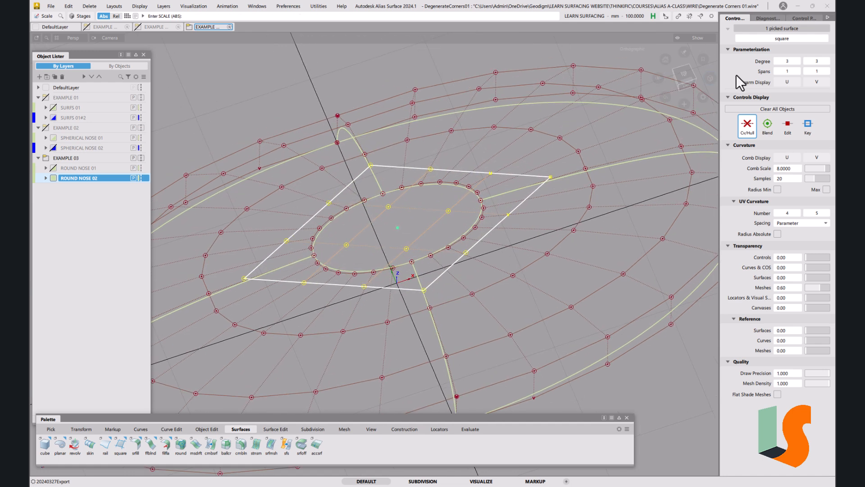
pyautogui.click(687, 73)
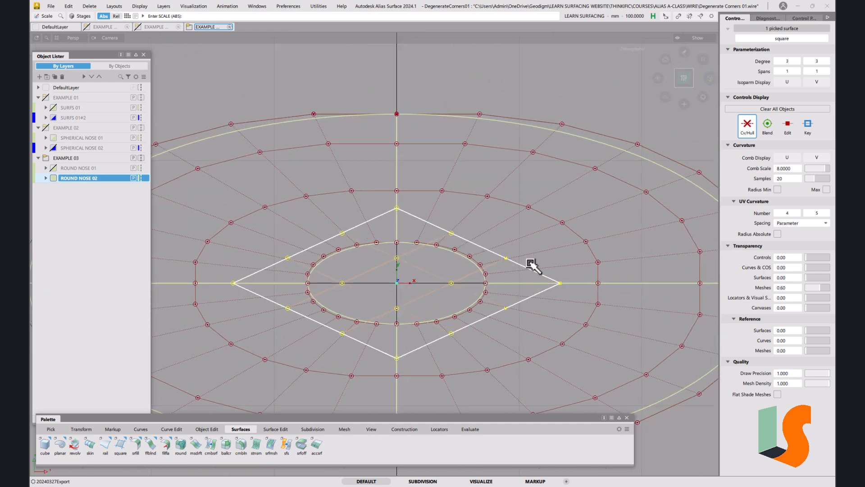
pyautogui.keyDown('alt'); pyautogui.keyDown('shift'); pyautogui.moveTo(452, 245); pyautogui.dragTo(354, 239); pyautogui.keyUp('shift'); pyautogui.keyUp('alt')
pyautogui.click(358, 231)
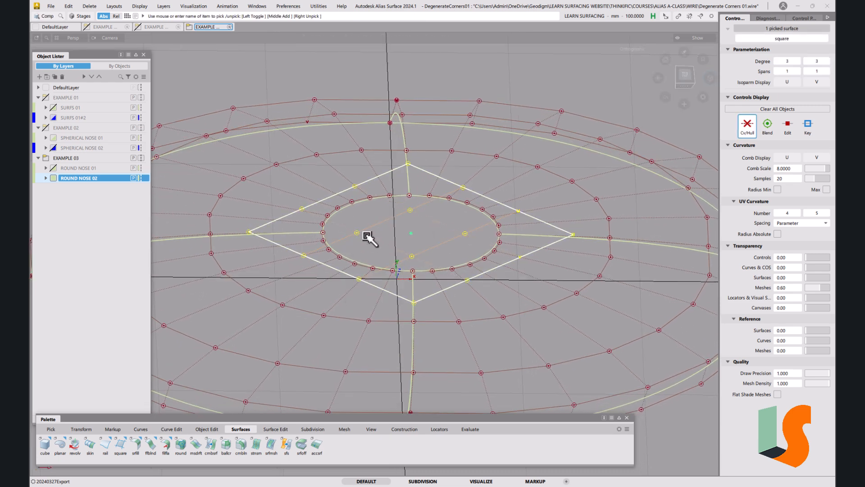
# Raise the square surface to degree 5 in both U and V and clear the selection
pyautogui.hotkey('ctrl', 'p')
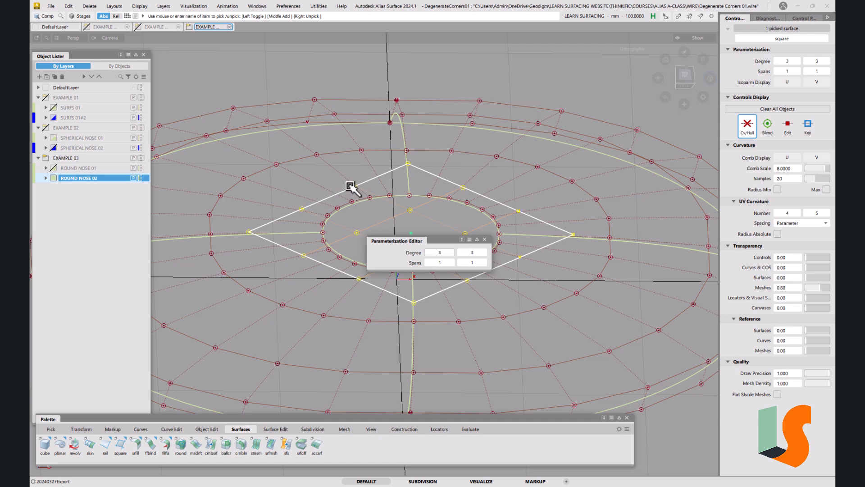
pyautogui.click(452, 253)
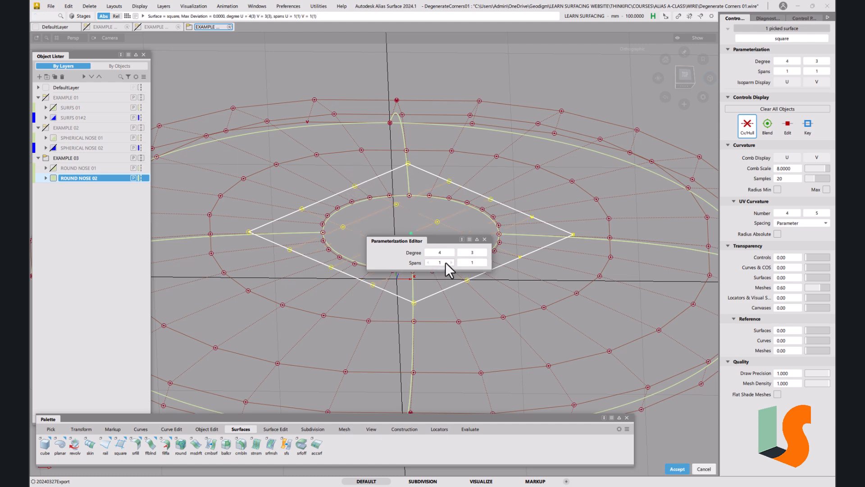
pyautogui.click(452, 253)
pyautogui.click(485, 253)
pyautogui.click(485, 253)
pyautogui.press('space')
pyautogui.click(541, 240)
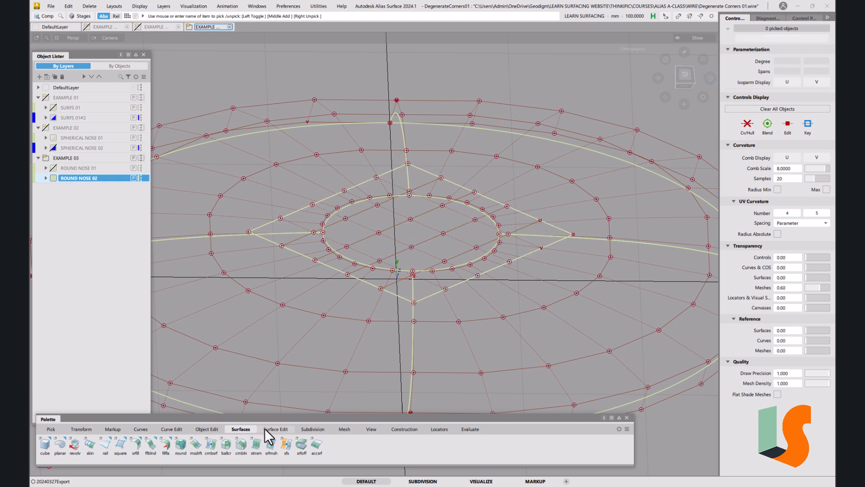
# Set up the Align tool with G2 continuity and the Project alignment type, keeping Z as the projection vector
pyautogui.click(206, 429)
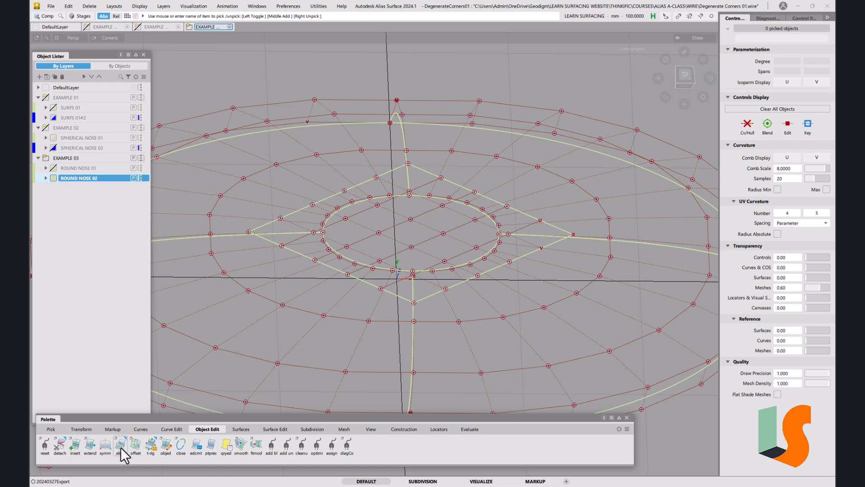
pyautogui.doubleClick(121, 447)
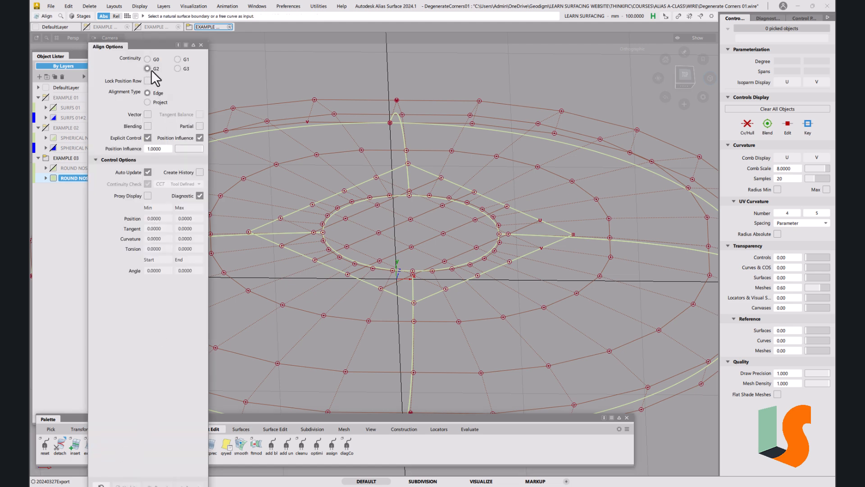
pyautogui.keyDown('alt'); pyautogui.keyDown('shift'); pyautogui.moveTo(378, 204); pyautogui.dragTo(408, 213); pyautogui.keyUp('shift'); pyautogui.keyUp('alt')
pyautogui.keyDown('alt'); pyautogui.keyDown('shift'); pyautogui.moveTo(407, 212); pyautogui.dragTo(425, 232, button='right'); pyautogui.keyUp('shift'); pyautogui.keyUp('alt')
pyautogui.keyDown('alt'); pyautogui.keyDown('shift'); pyautogui.moveTo(425, 232); pyautogui.dragTo(439, 229); pyautogui.keyUp('shift'); pyautogui.keyUp('alt')
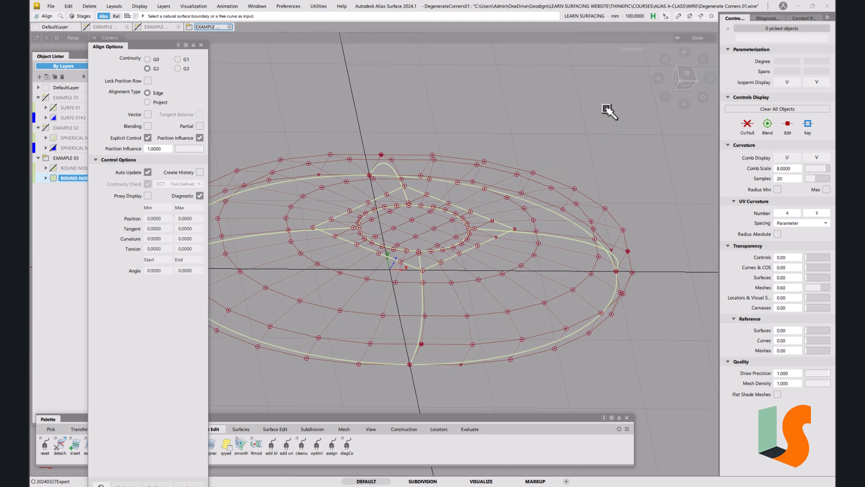
pyautogui.click(148, 102)
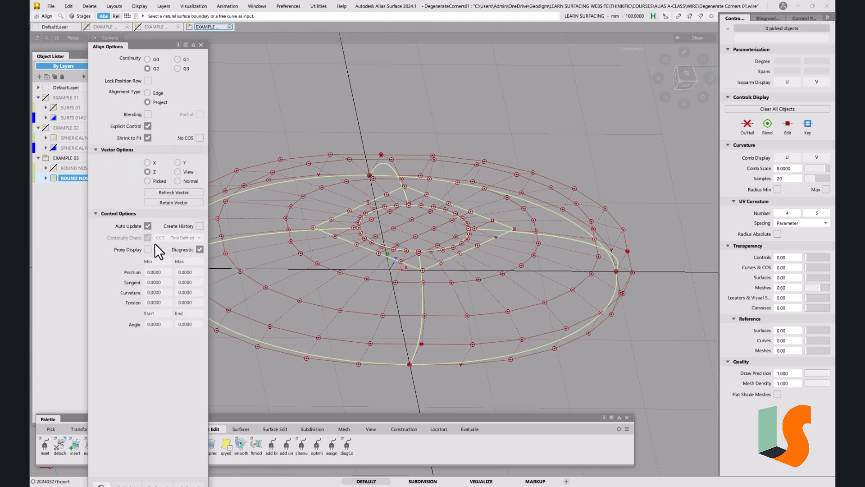
pyautogui.keyDown('alt'); pyautogui.keyDown('shift'); pyautogui.moveTo(367, 241); pyautogui.dragTo(338, 209, button='right'); pyautogui.keyUp('shift'); pyautogui.keyUp('alt')
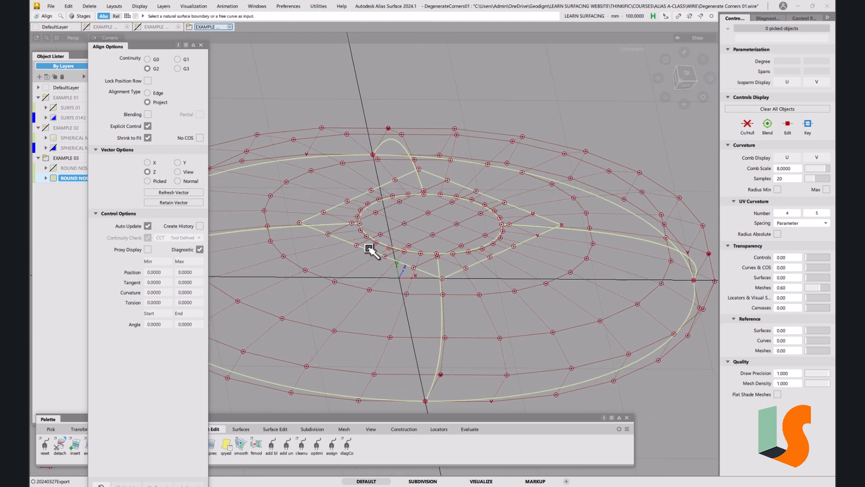
# Align the front-left and back-left sides of the square surface to their adjacent shell quadrants using the G2 Project alignment
pyautogui.click(386, 264)
pyautogui.click(338, 255)
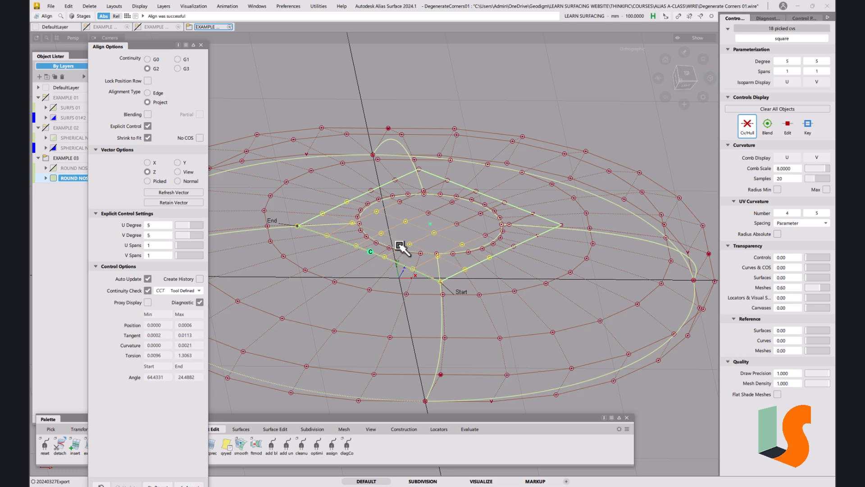
pyautogui.click(344, 200)
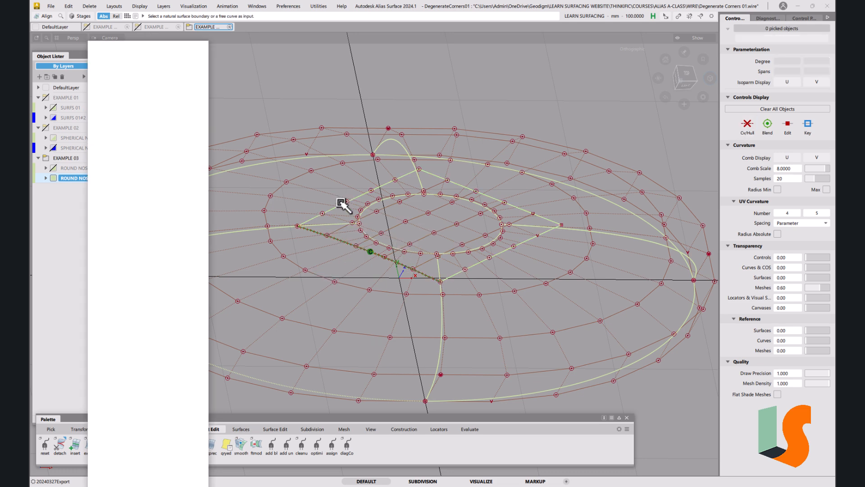
pyautogui.click(335, 192)
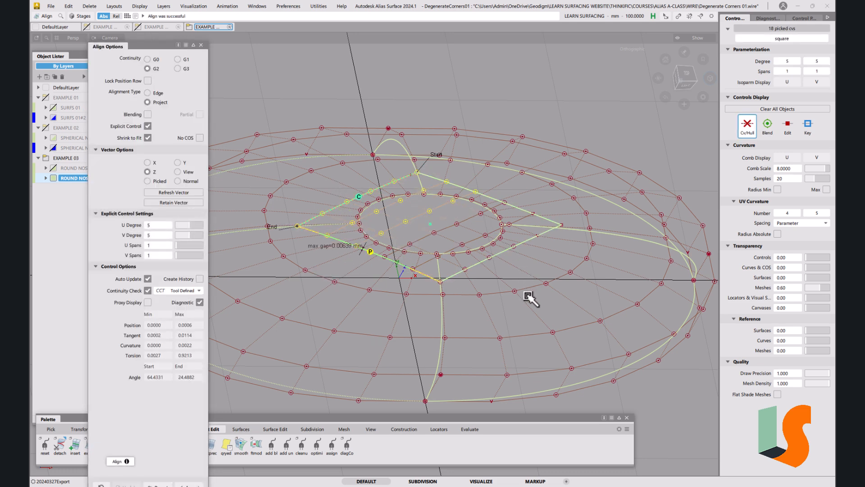
# Align the back-right and front-right sides of the square surface to their adjacent shell quadrants using the G2 Project alignment
pyautogui.press('space')
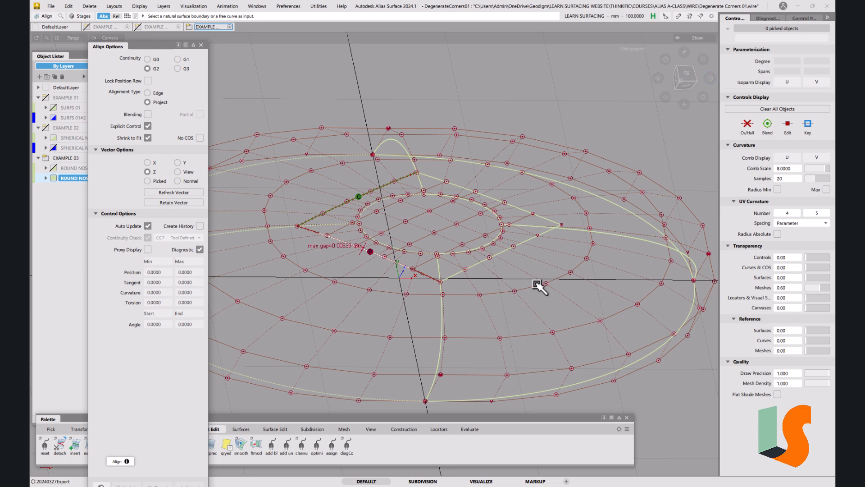
pyautogui.click(506, 203)
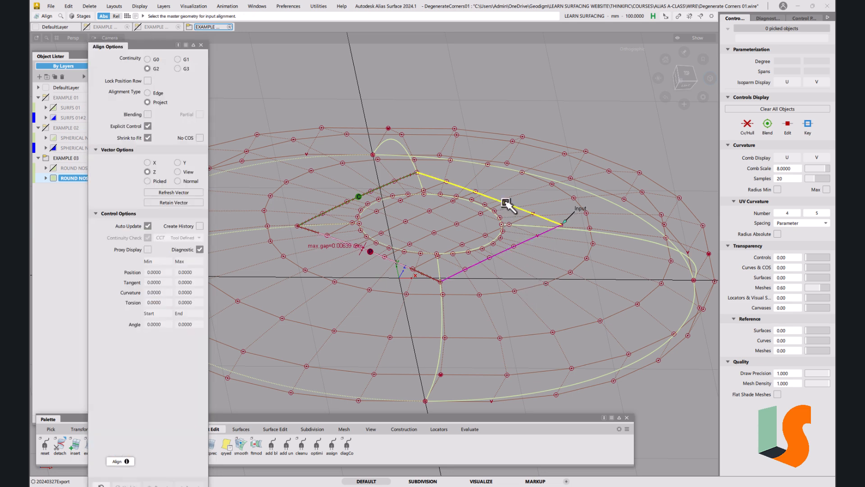
pyautogui.click(525, 188)
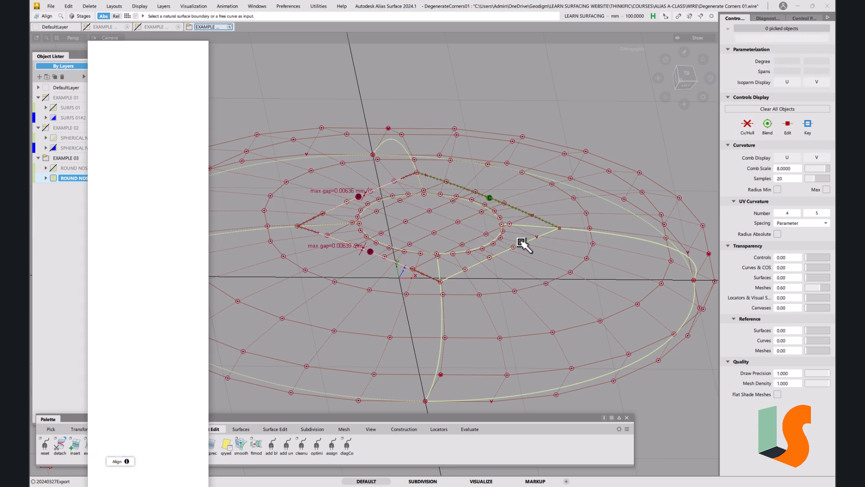
pyautogui.click(523, 244)
pyautogui.click(540, 288)
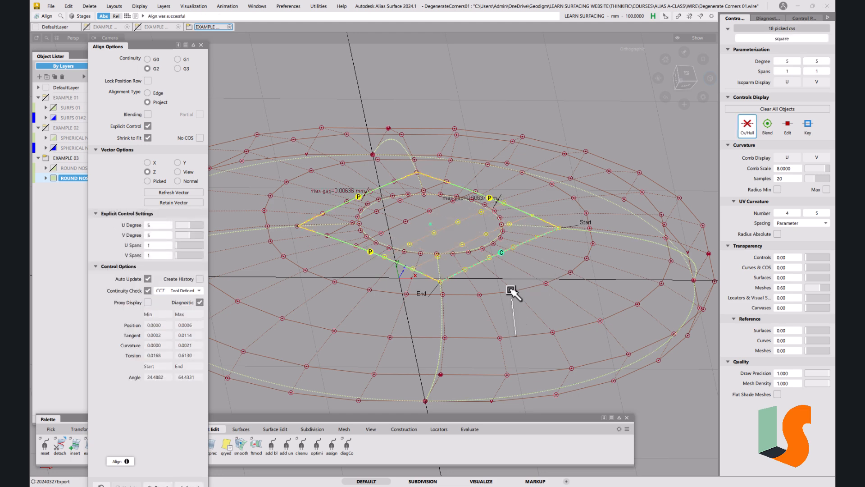
# Switch the Align settings to G1 continuity with the Edge alignment type and re-align the square surface's front-left side
pyautogui.keyDown('alt'); pyautogui.keyDown('shift'); pyautogui.moveTo(477, 234); pyautogui.dragTo(433, 209); pyautogui.keyUp('shift'); pyautogui.keyUp('alt')
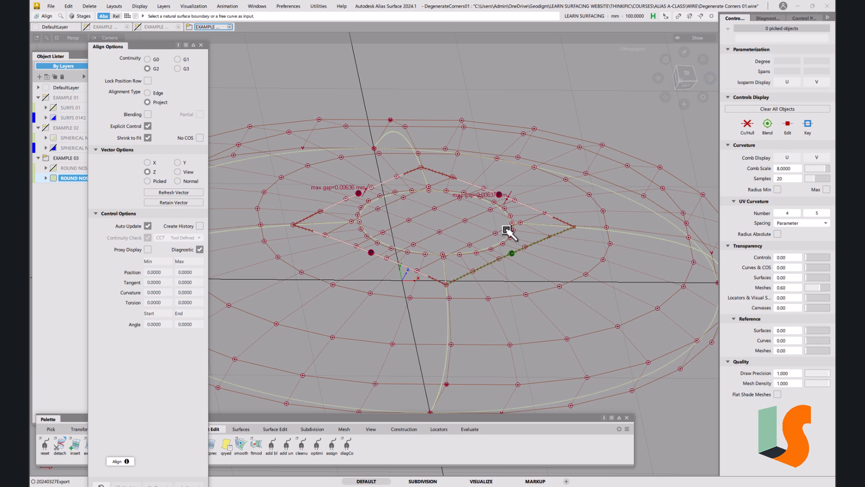
pyautogui.keyDown('alt'); pyautogui.keyDown('shift'); pyautogui.moveTo(499, 224); pyautogui.dragTo(467, 224); pyautogui.keyUp('shift'); pyautogui.keyUp('alt')
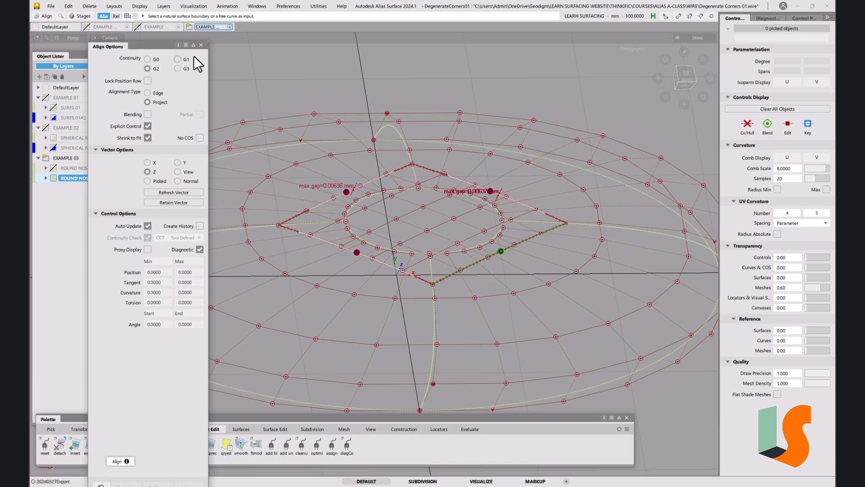
pyautogui.click(177, 59)
pyautogui.click(158, 93)
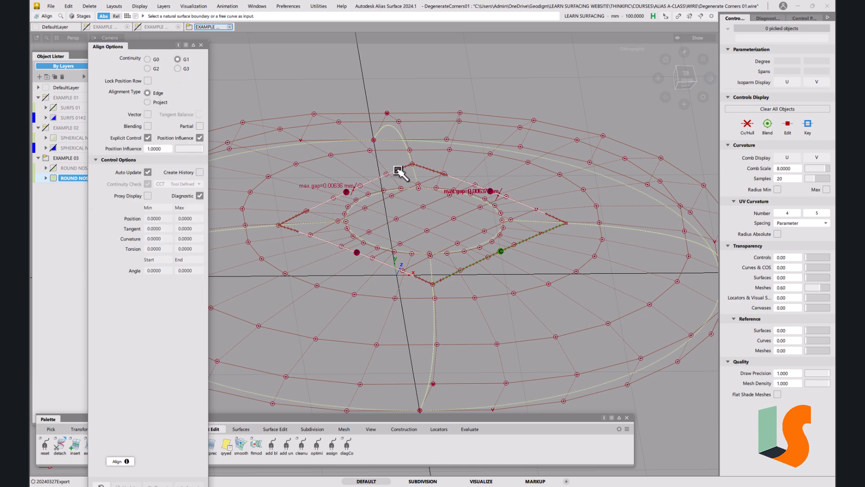
pyautogui.click(376, 261)
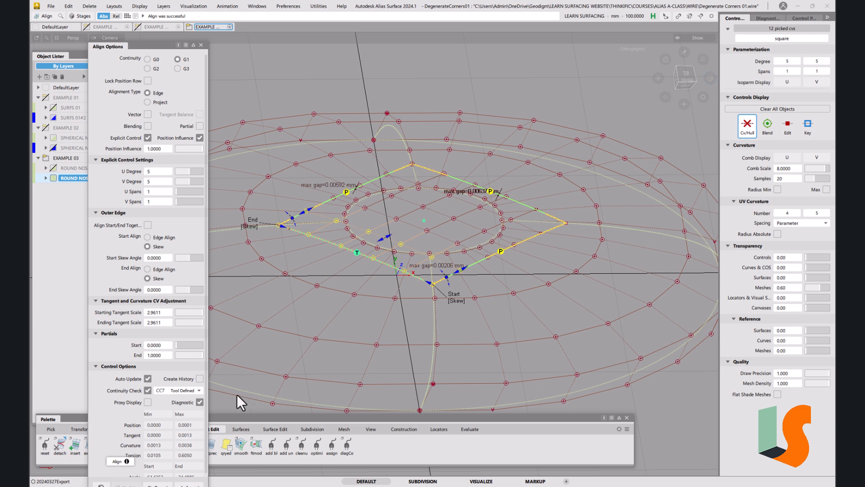
# Set the continuity check type of the front-left side's alignment to G2 Curvature
pyautogui.moveTo(161, 46); pyautogui.dragTo(275, 7)
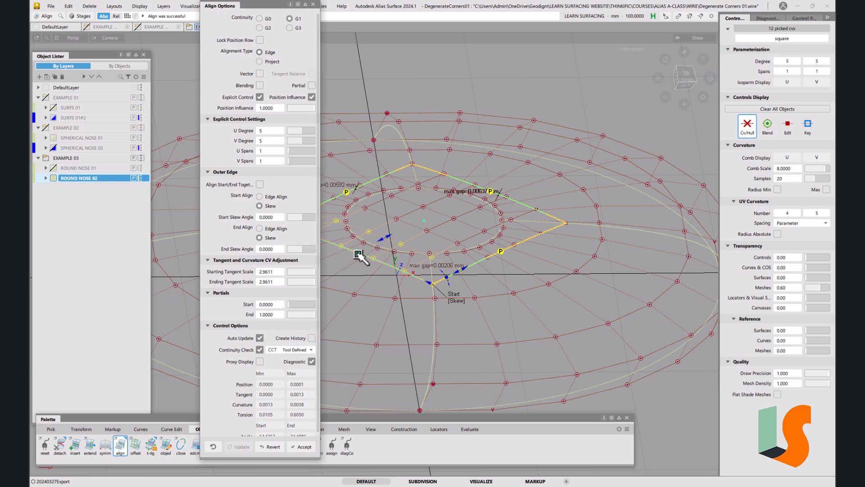
pyautogui.click(298, 349)
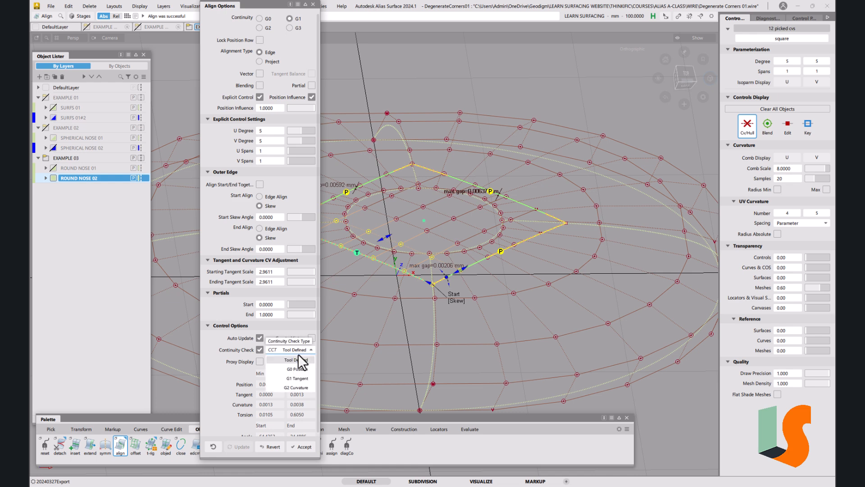
pyautogui.click(297, 388)
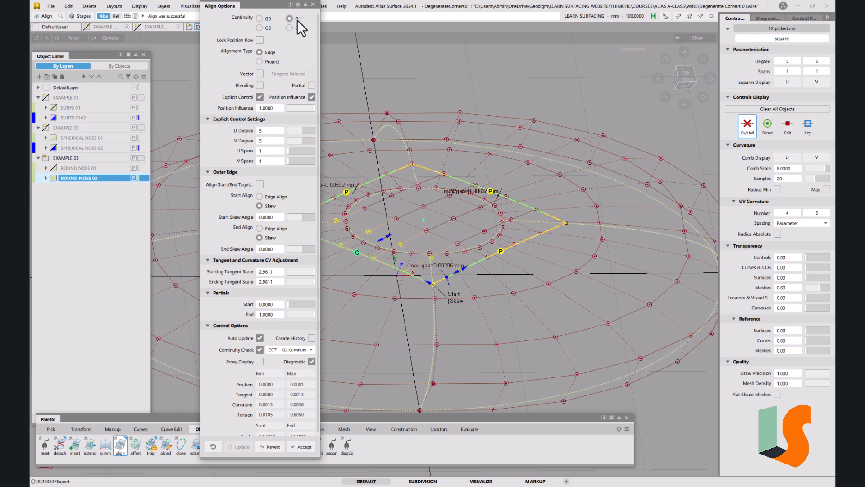
pyautogui.moveTo(282, 6); pyautogui.dragTo(211, 11)
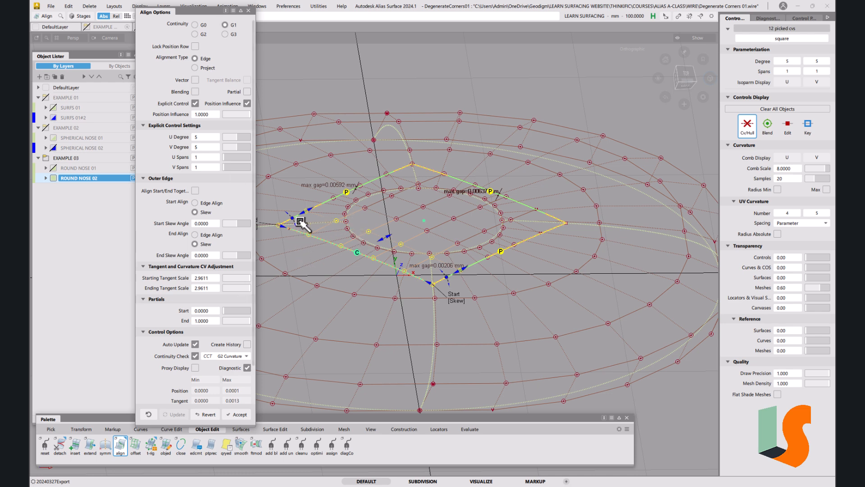
# Re-align the back-left side of the square surface with G1 Edge and set its continuity check type to G2 Curvature
pyautogui.press('Escape')
pyautogui.click(331, 200)
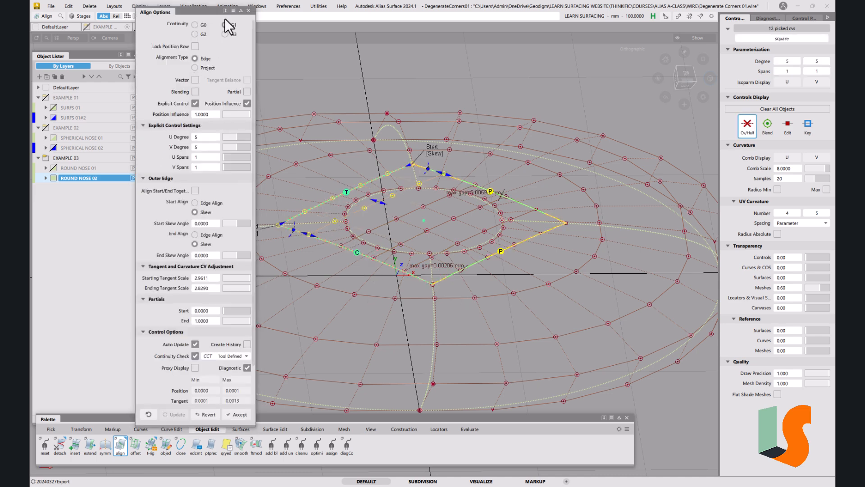
pyautogui.click(236, 358)
pyautogui.click(233, 393)
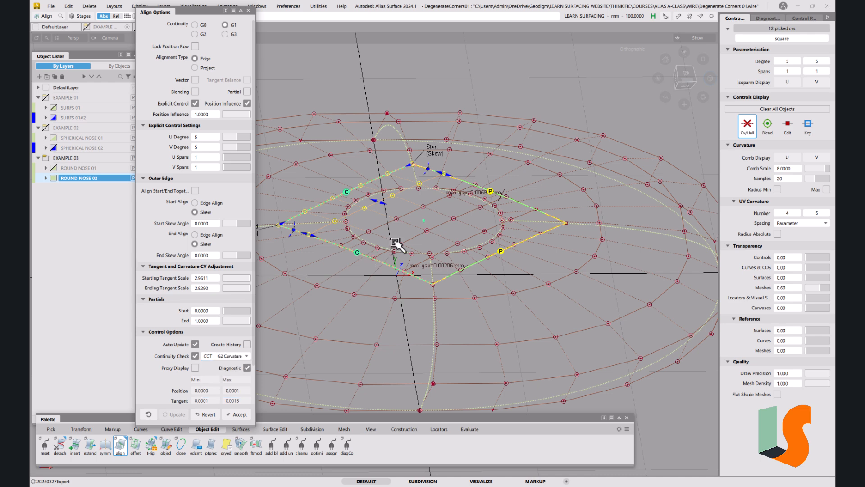
# Re-align the back-right and front-right sides with G1 Edge, checking both against G2 Curvature, and finish the Align tool
pyautogui.press('space')
pyautogui.click(514, 201)
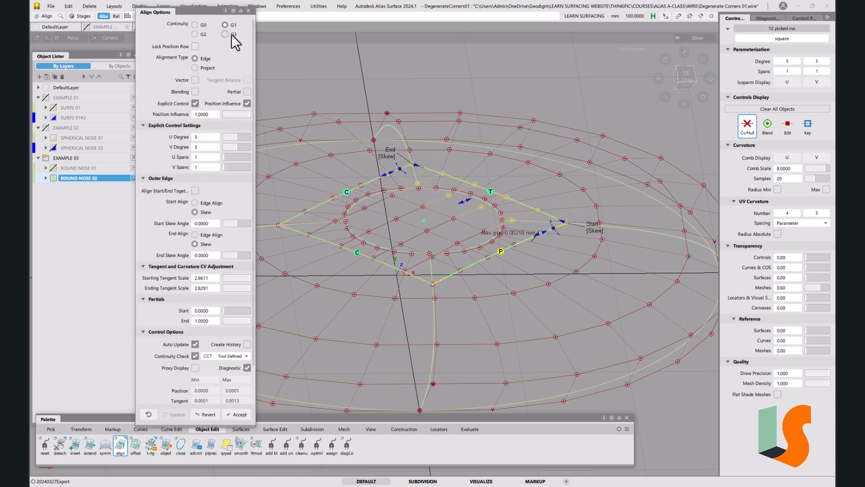
pyautogui.click(243, 356)
pyautogui.keyDown('ctrl'); pyautogui.keyDown('shift'); pyautogui.moveTo(505, 246); pyautogui.dragTo(510, 310); pyautogui.keyUp('shift'); pyautogui.keyUp('ctrl')
pyautogui.click(480, 264)
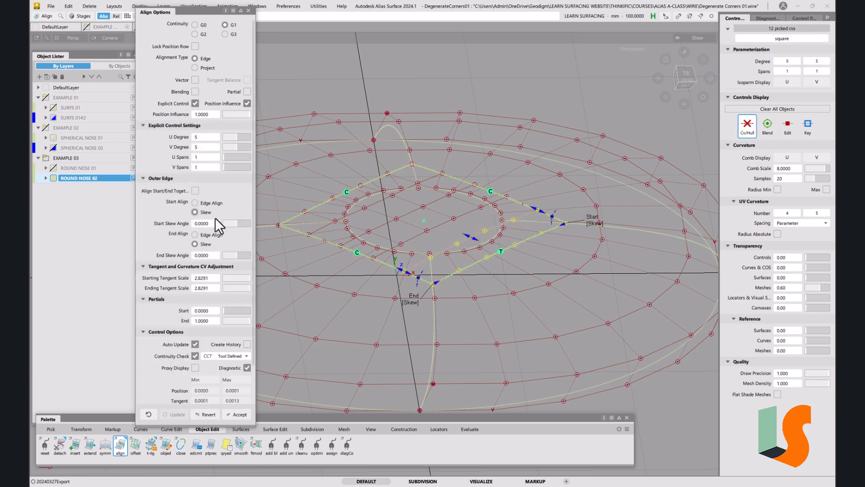
pyautogui.click(239, 357)
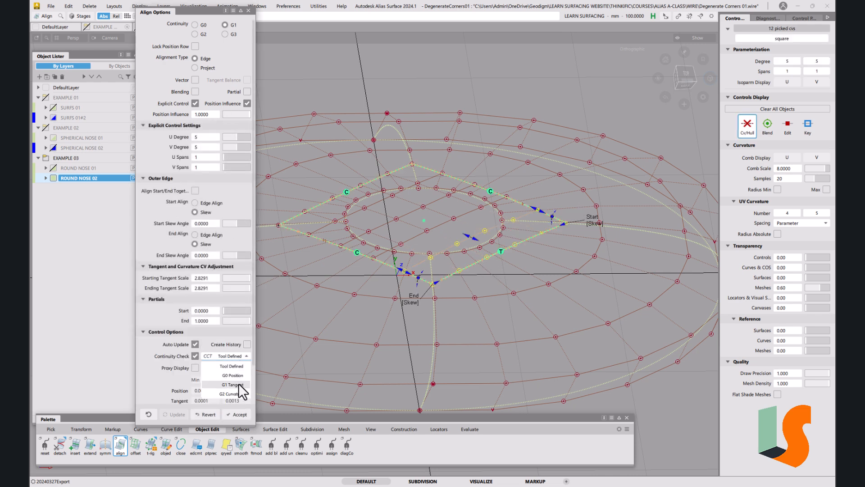
pyautogui.click(240, 392)
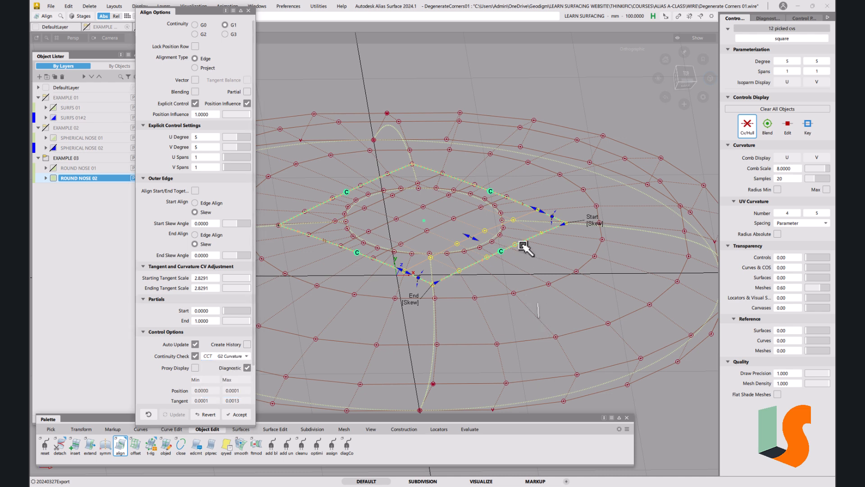
pyautogui.press('space')
pyautogui.click(248, 10)
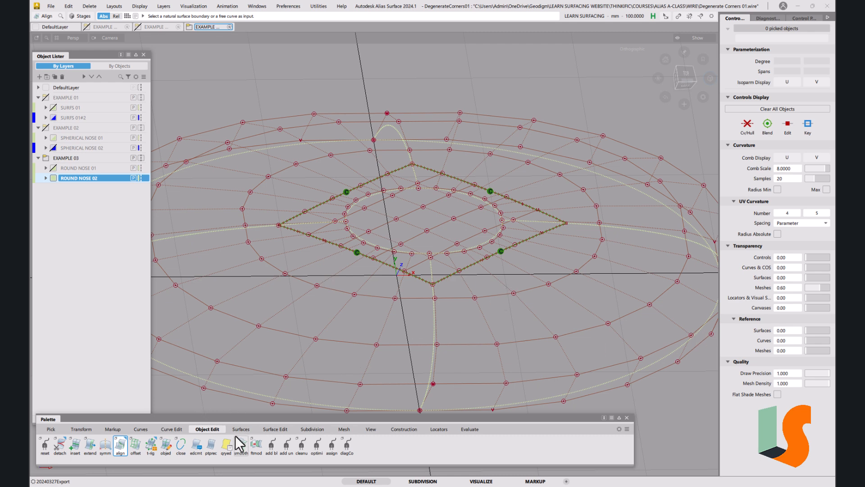
# Trim the surrounding shell quadrants back to the boundary of the square surface, removing the parts underneath it
pyautogui.click(272, 429)
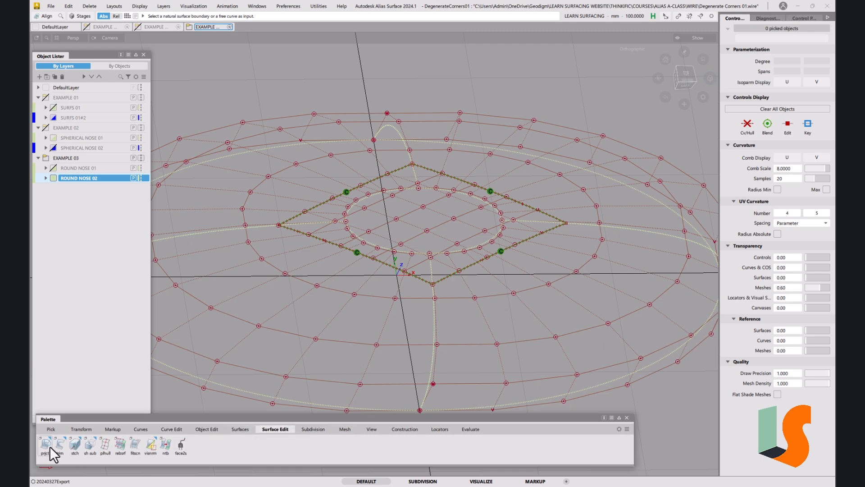
pyautogui.click(58, 445)
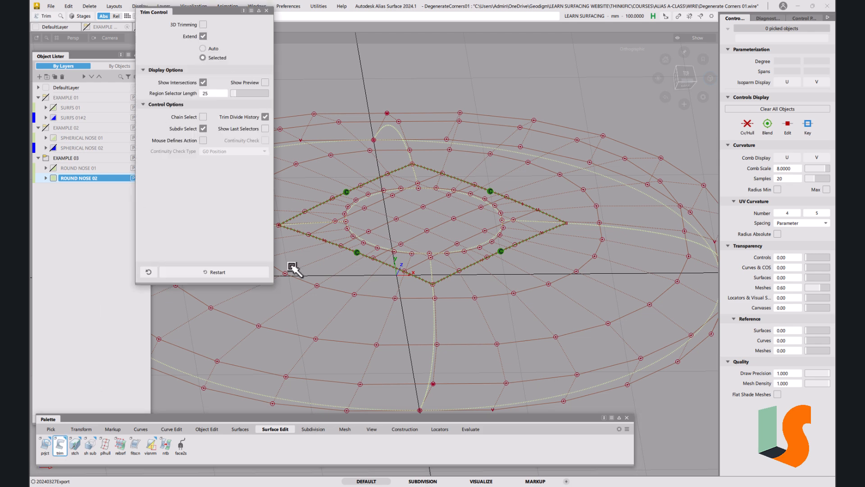
pyautogui.click(334, 296)
pyautogui.press('space')
pyautogui.click(455, 290)
pyautogui.press('space')
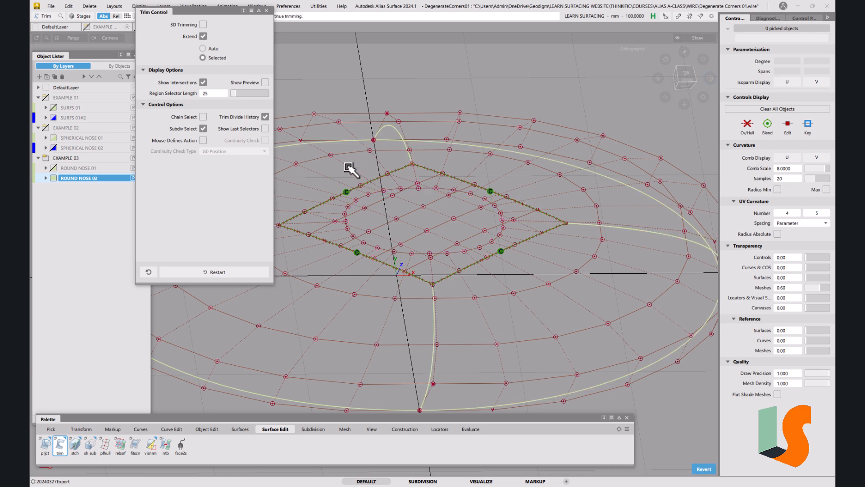
pyautogui.keyDown('alt'); pyautogui.keyDown('shift'); pyautogui.moveTo(407, 225); pyautogui.dragTo(324, 71, button='right'); pyautogui.keyUp('shift'); pyautogui.keyUp('alt')
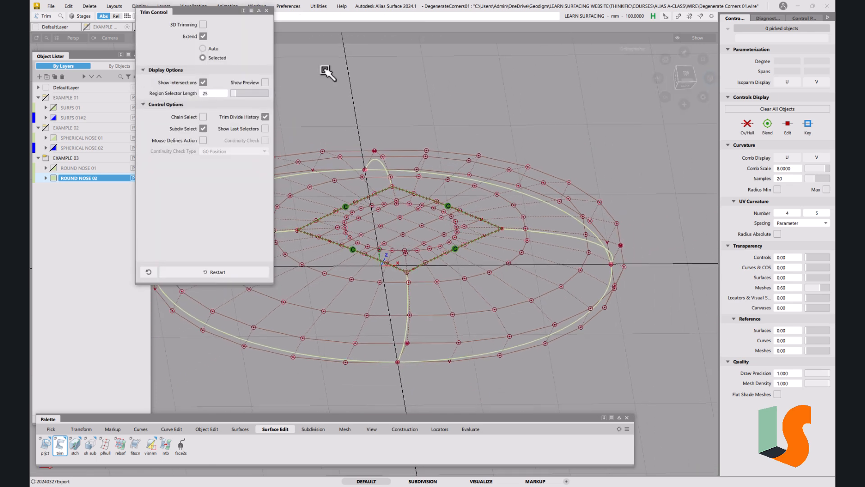
pyautogui.click(266, 11)
# Hide the CVs and hulls and display the whole shell with its square patch shaded
pyautogui.click(140, 7)
pyautogui.click(148, 21)
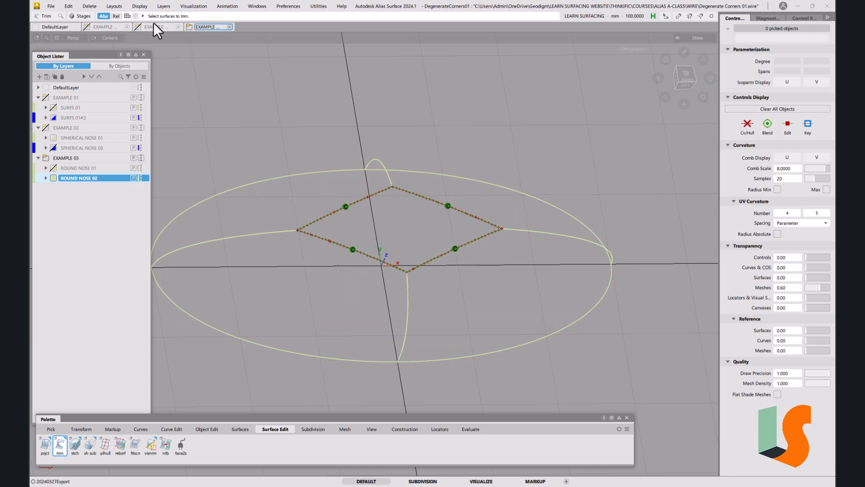
pyautogui.press('5')
pyautogui.keyDown('alt'); pyautogui.keyDown('shift'); pyautogui.moveTo(376, 225); pyautogui.dragTo(452, 228); pyautogui.keyUp('shift'); pyautogui.keyUp('alt')
pyautogui.keyDown('alt'); pyautogui.keyDown('shift'); pyautogui.moveTo(336, 245); pyautogui.dragTo(454, 263, button='middle'); pyautogui.keyUp('shift'); pyautogui.keyUp('alt')
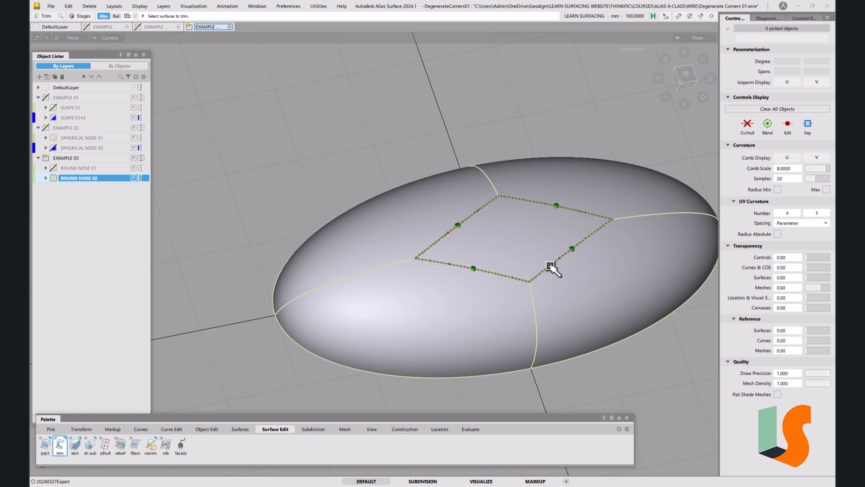
pyautogui.moveTo(442, 249)
pyautogui.keyDown('alt'); pyautogui.keyDown('shift'); pyautogui.mouseDown()
pyautogui.moveTo(442, 230)
pyautogui.moveTo(522, 209)
pyautogui.mouseUp(); pyautogui.keyUp('shift'); pyautogui.keyUp('alt')
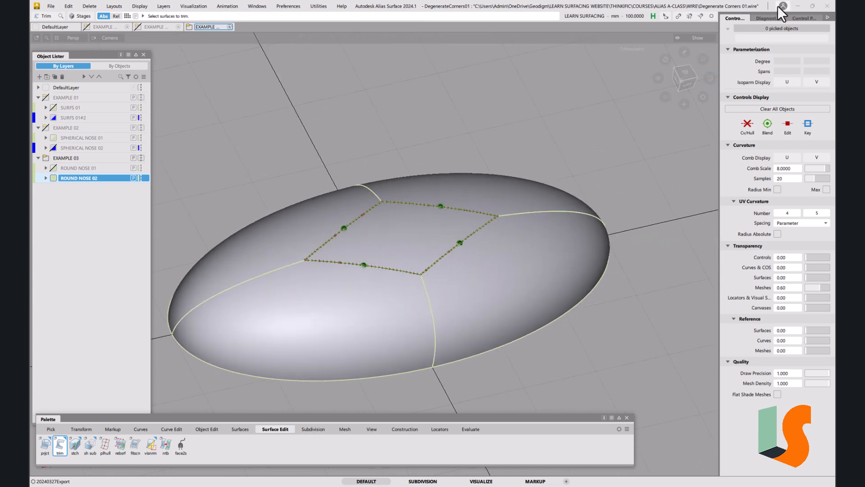
# Apply the Horizontal/Vertical zebra diagnostic shading and examine the stripe flow across the square patch's boundaries
pyautogui.click(769, 18)
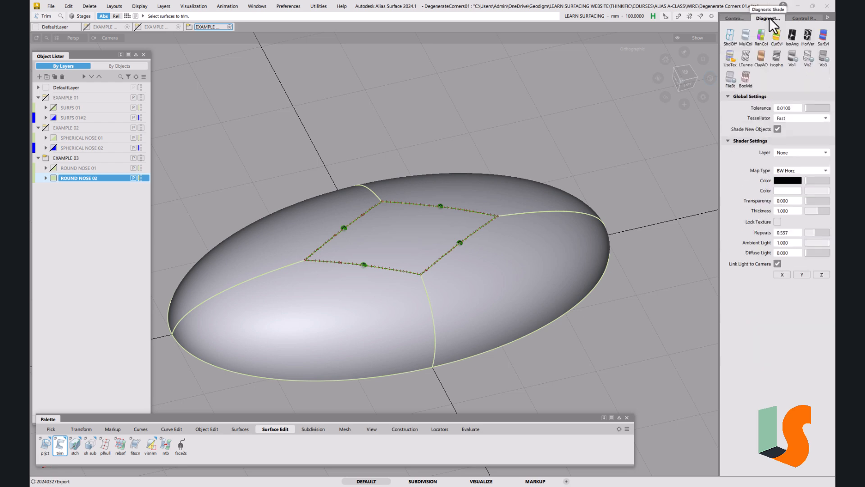
pyautogui.click(806, 35)
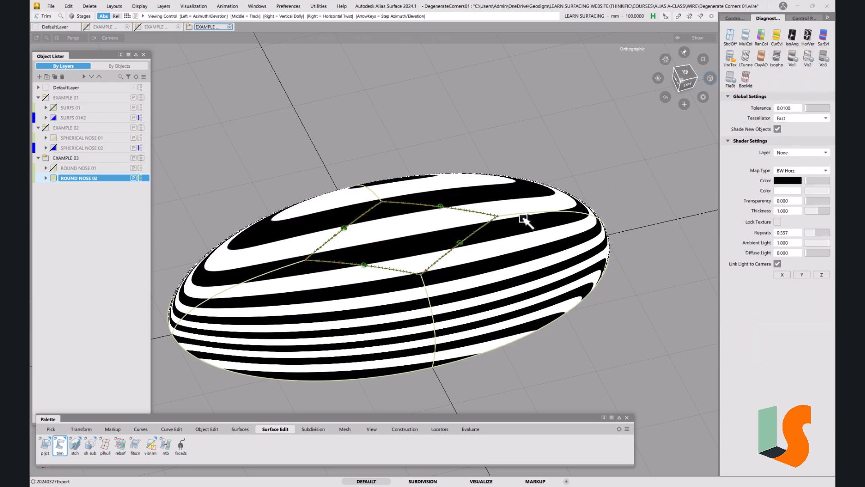
pyautogui.moveTo(517, 212)
pyautogui.keyDown('alt'); pyautogui.keyDown('shift'); pyautogui.mouseDown()
pyautogui.moveTo(506, 241)
pyautogui.moveTo(469, 226)
pyautogui.moveTo(419, 170)
pyautogui.moveTo(504, 187)
pyautogui.moveTo(424, 176)
pyautogui.moveTo(485, 207)
pyautogui.moveTo(506, 191)
pyautogui.moveTo(473, 195)
pyautogui.moveTo(479, 216)
pyautogui.moveTo(396, 209)
pyautogui.moveTo(434, 220)
pyautogui.moveTo(434, 252)
pyautogui.mouseUp(); pyautogui.keyUp('shift'); pyautogui.keyUp('alt')
pyautogui.moveTo(385, 234)
pyautogui.keyDown('alt'); pyautogui.keyDown('shift'); pyautogui.mouseDown()
pyautogui.moveTo(429, 233)
pyautogui.moveTo(464, 245)
pyautogui.moveTo(473, 187)
pyautogui.moveTo(492, 171)
pyautogui.moveTo(480, 199)
pyautogui.mouseUp(); pyautogui.keyUp('shift'); pyautogui.keyUp('alt')
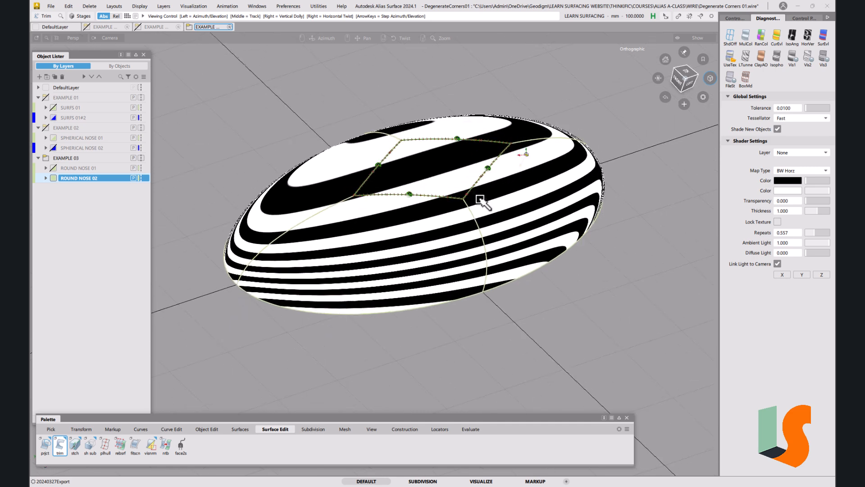